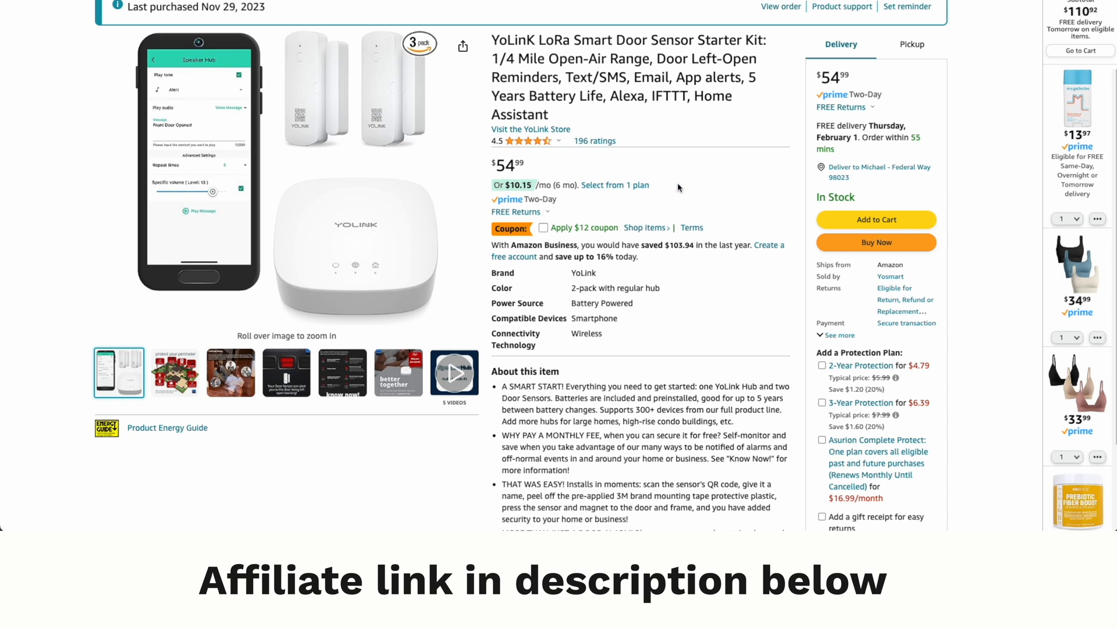
{"action": "scroll", "coordinate": [714, 287], "scroll_direction": "up", "scroll_amount": 2}
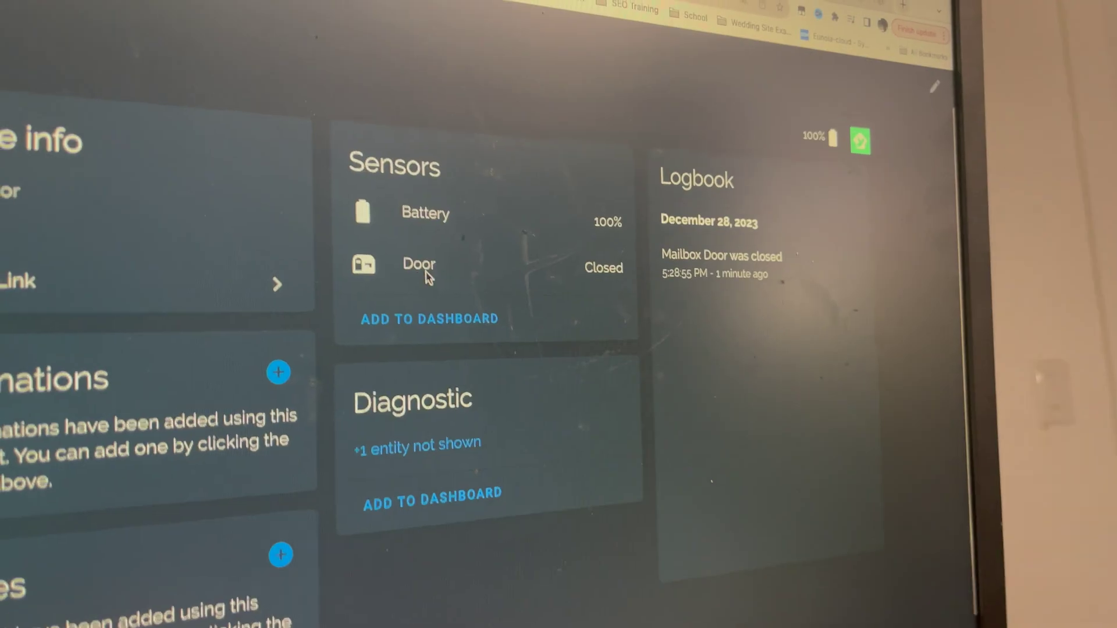
View the Mailbox Door sensor's open-then-closed history and logbook entry in Home Assistant.
{"action": "left_click", "coordinate": [524, 344]}
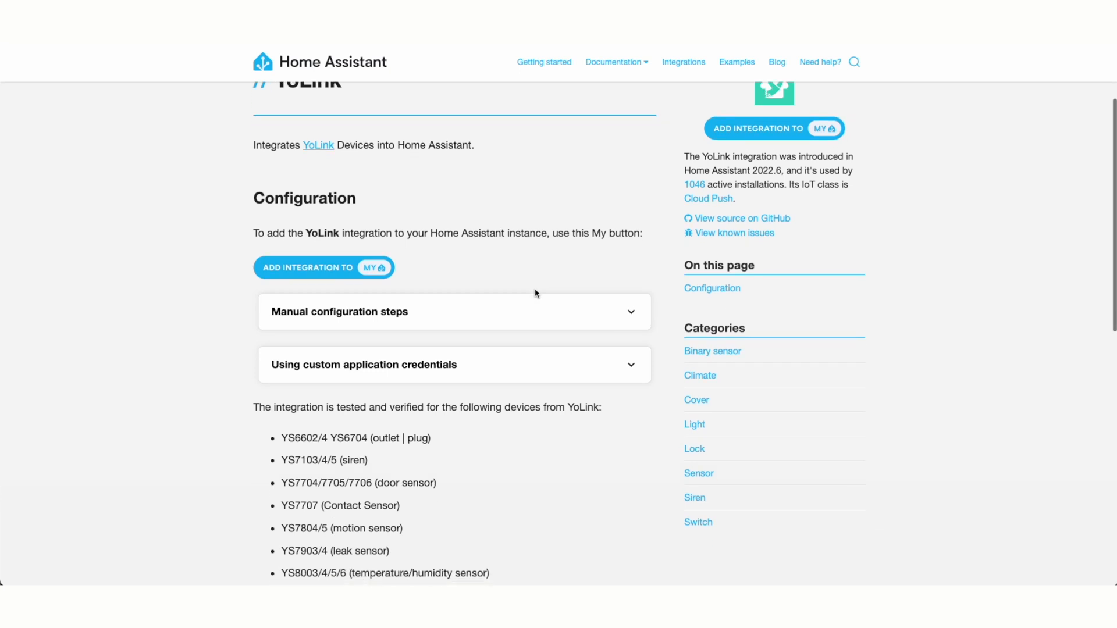
{"action": "scroll", "coordinate": [536, 293], "scroll_direction": "down", "scroll_amount": 6}
{"action": "scroll", "coordinate": [535, 293], "scroll_direction": "down", "scroll_amount": 4}
{"action": "scroll", "coordinate": [536, 293], "scroll_direction": "up", "scroll_amount": 15}
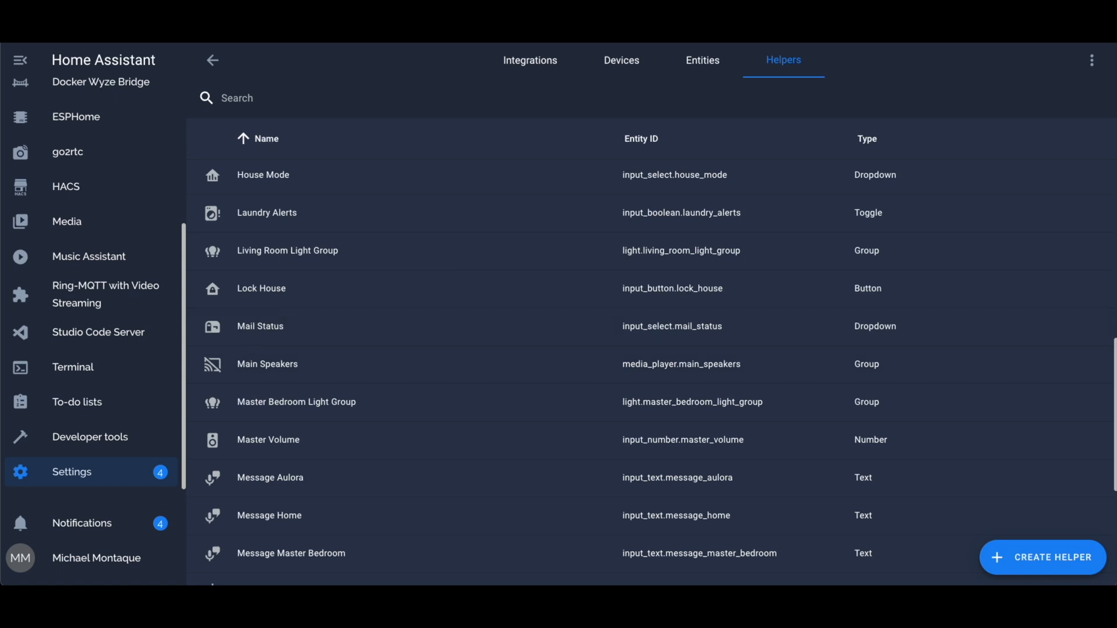
{"action": "left_click", "coordinate": [272, 330]}
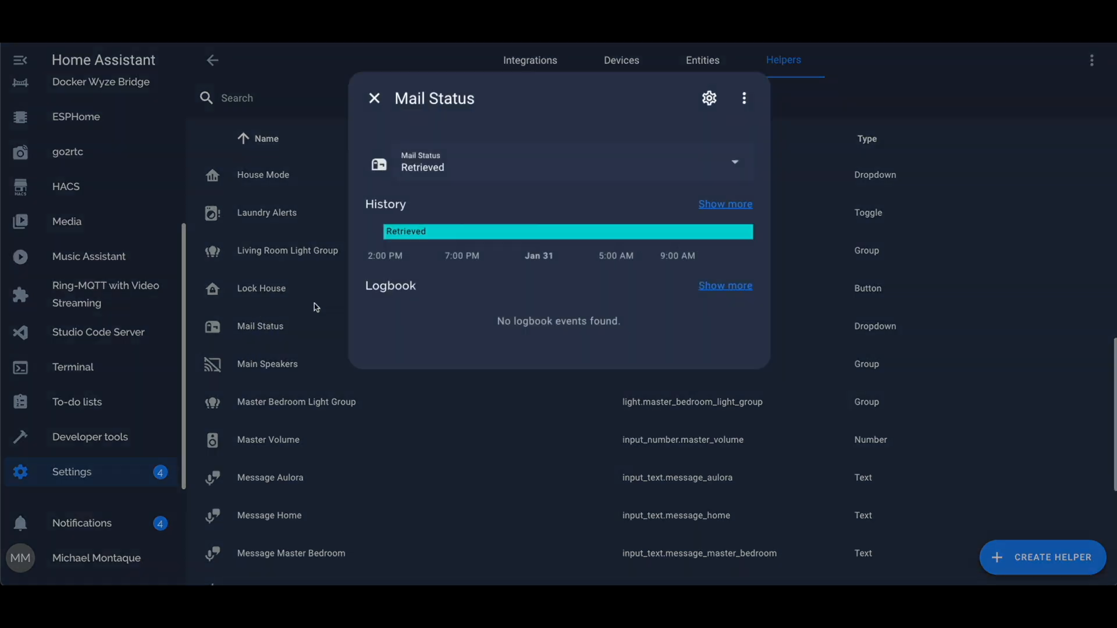
{"action": "left_click", "coordinate": [474, 157]}
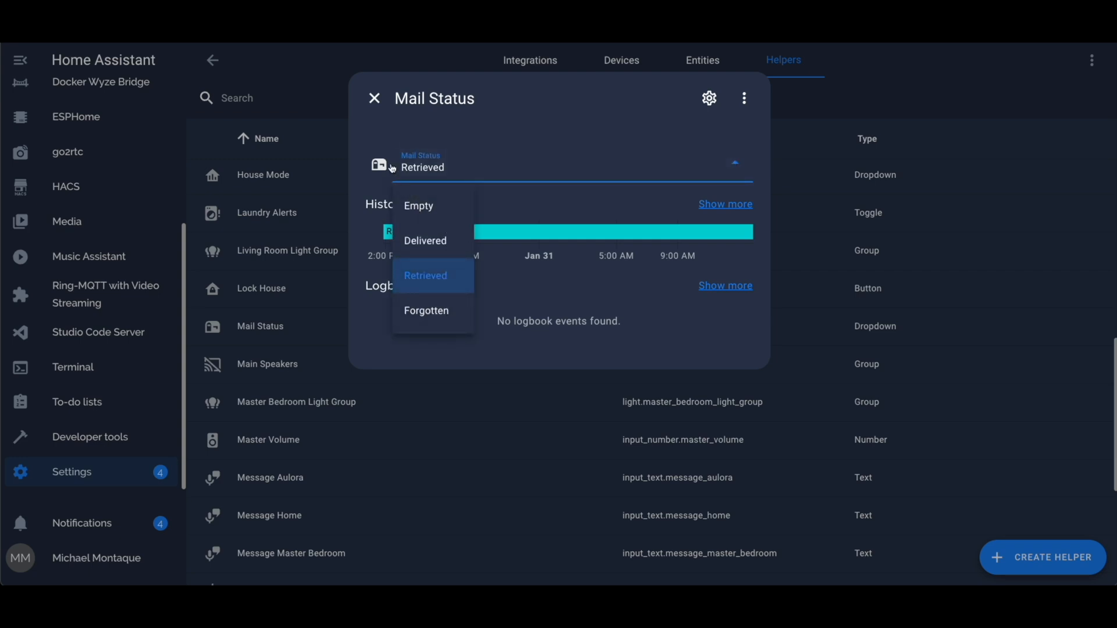
{"action": "left_click", "coordinate": [373, 98]}
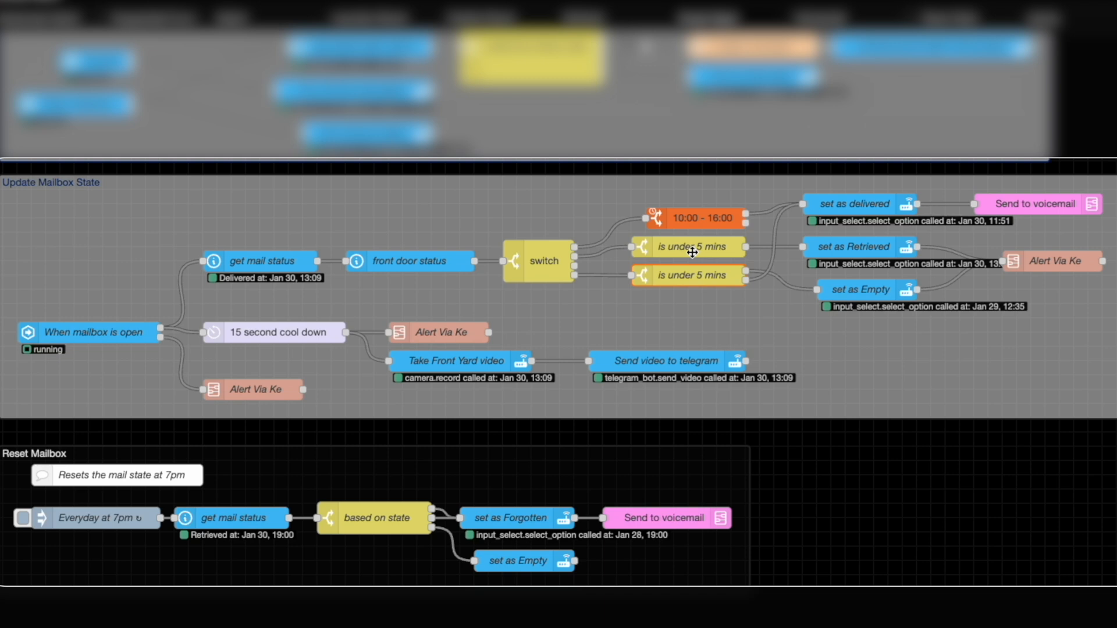
{"action": "double_click", "coordinate": [692, 251]}
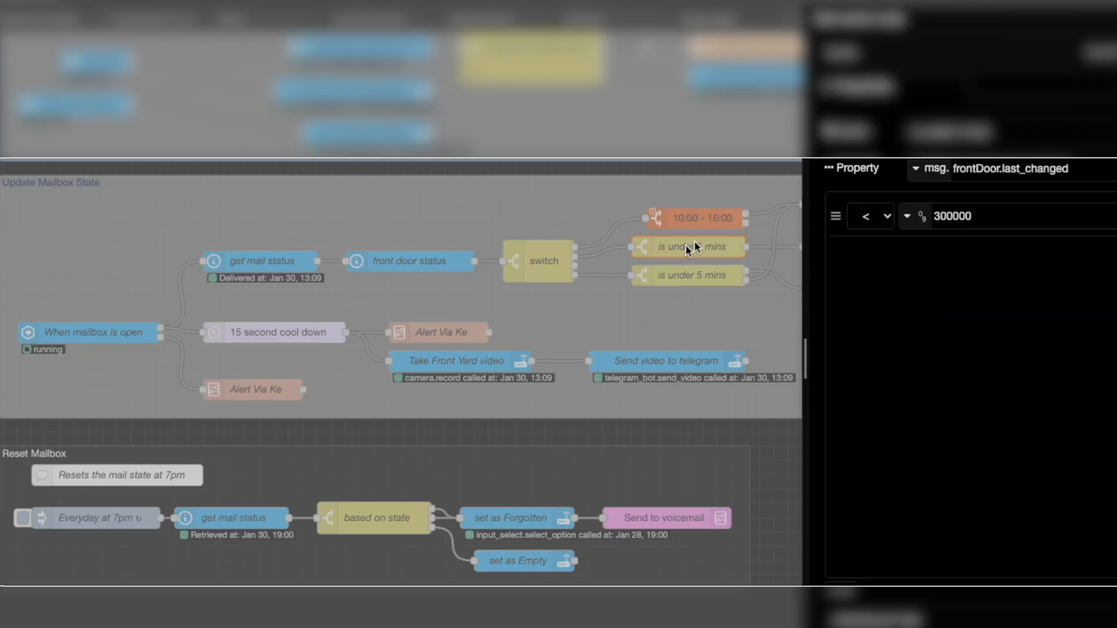
{"action": "left_click_drag", "start_coordinate": [983, 218], "coordinate": [913, 215]}
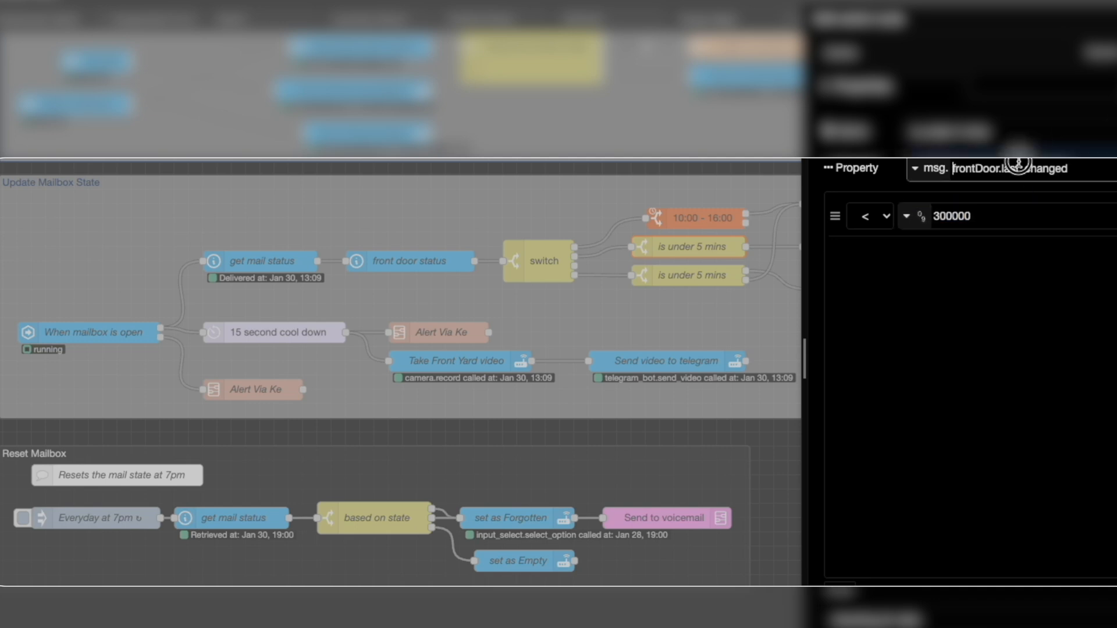
{"action": "left_click_drag", "start_coordinate": [1068, 167], "coordinate": [1105, 170]}
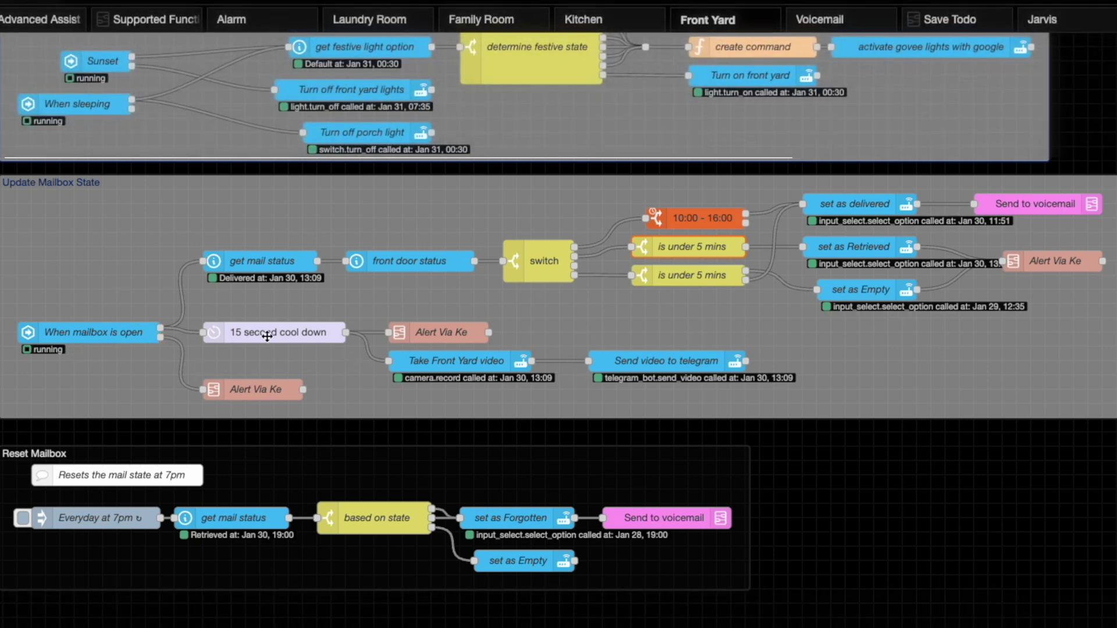
{"action": "double_click", "coordinate": [266, 333]}
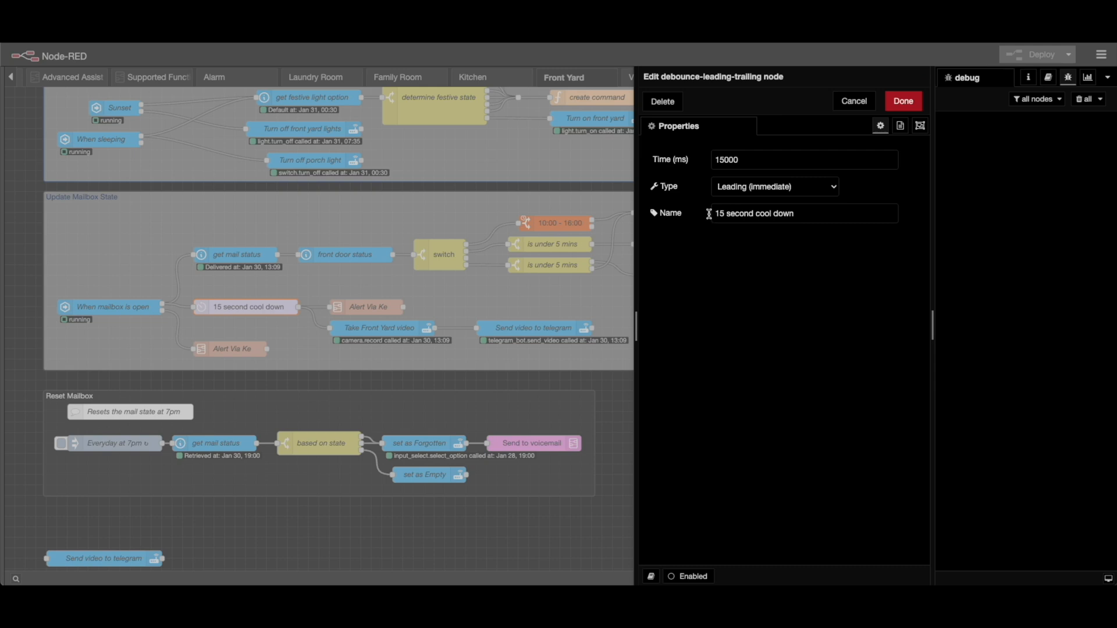
{"action": "left_click", "coordinate": [854, 100]}
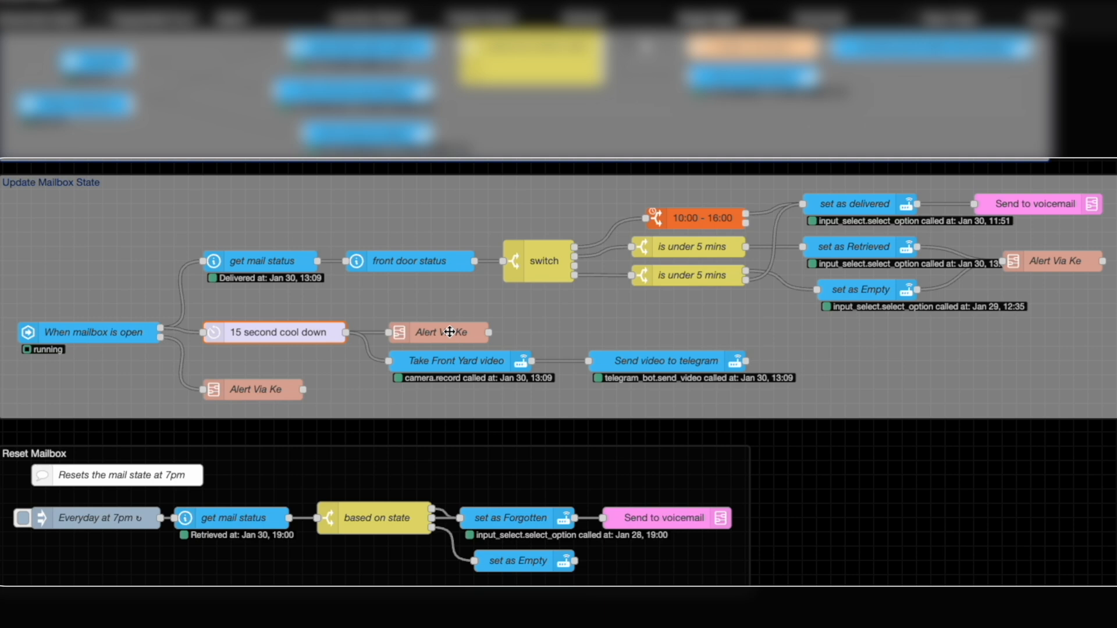
{"action": "double_click", "coordinate": [256, 391]}
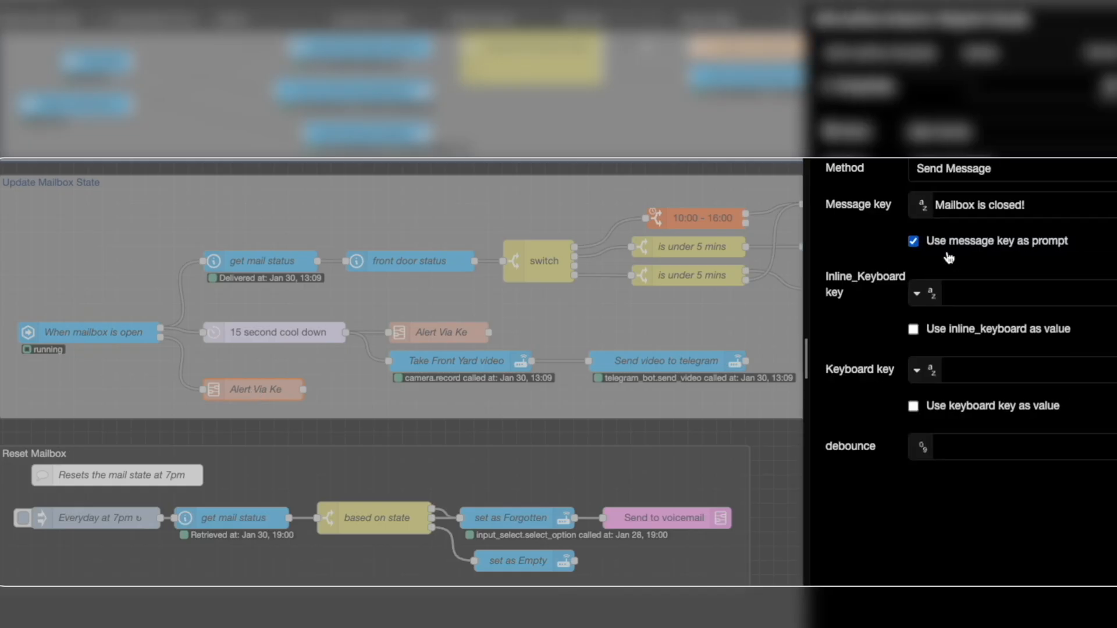
{"action": "left_click_drag", "start_coordinate": [958, 210], "coordinate": [1057, 206]}
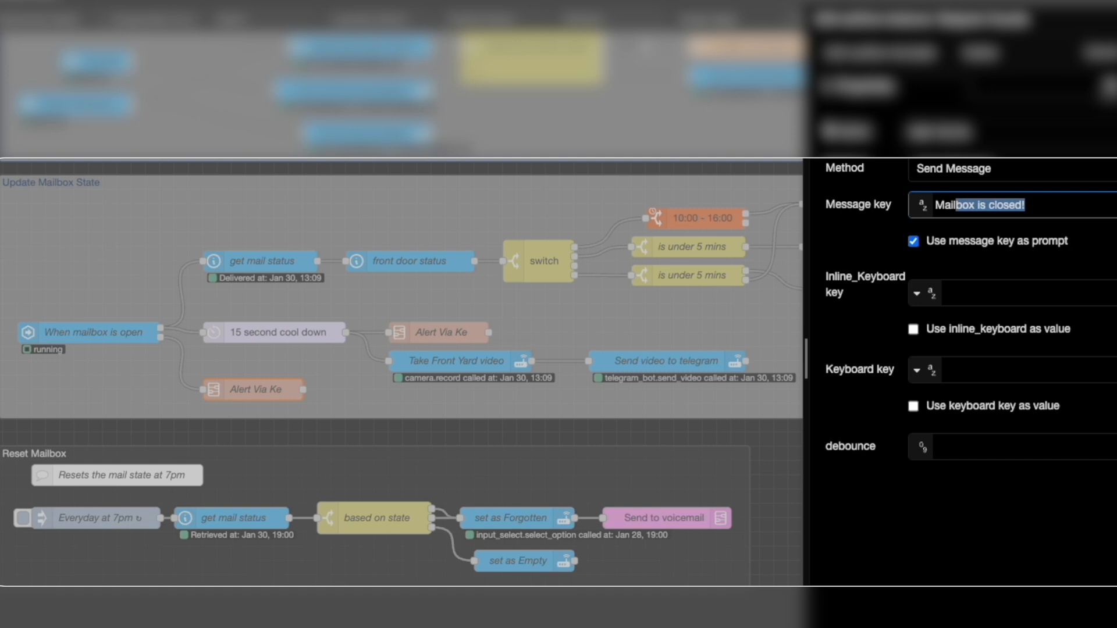
{"action": "key", "text": "Escape"}
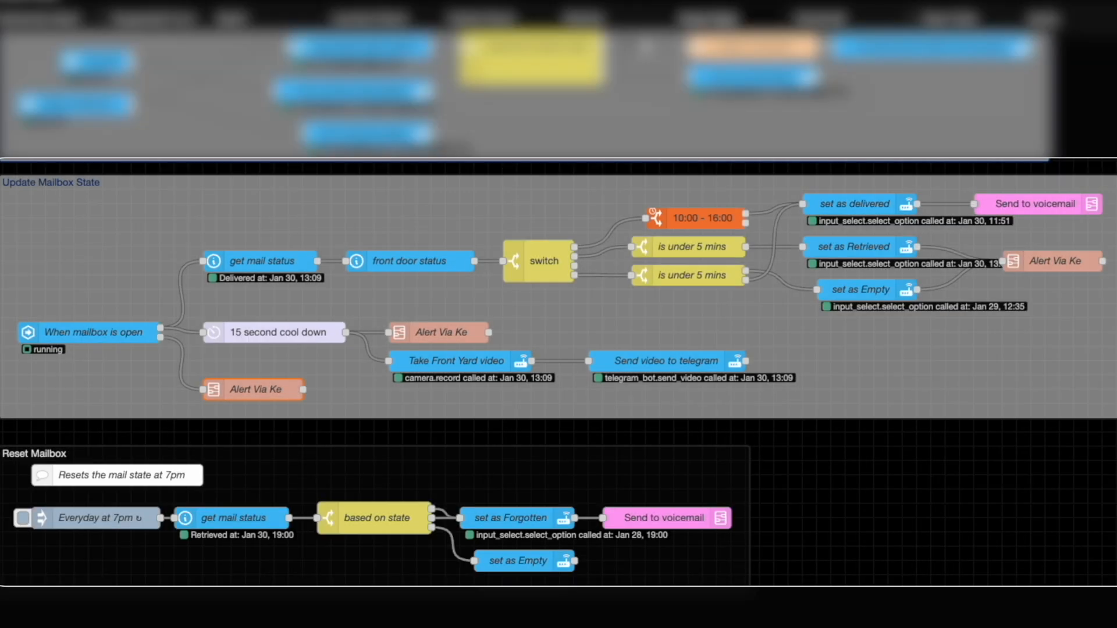